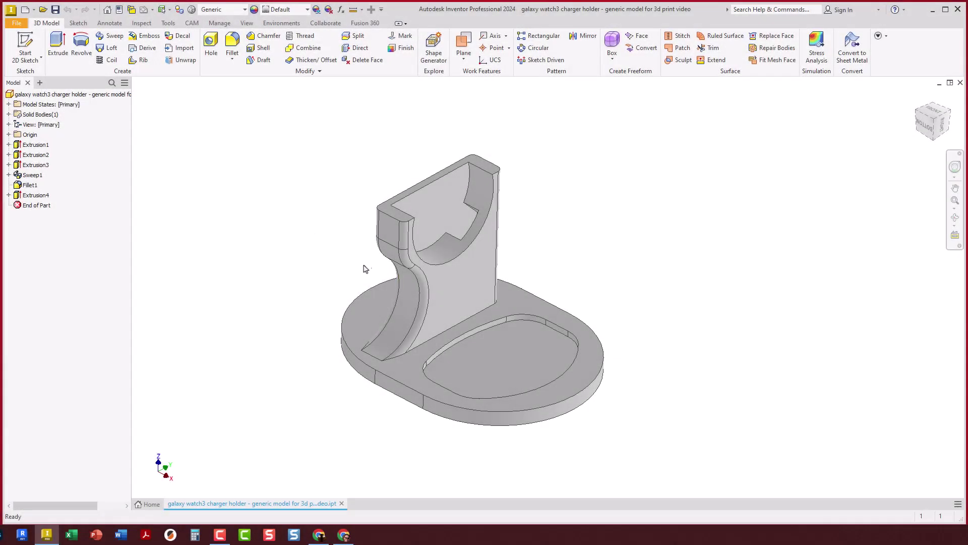
Step: Select the charger holder part and start a CAD Format export from the File menu
{"action": "mouse_move", "coordinate": [365, 269]}
{"action": "middle_mouse_down", "text": "shift"}
{"action": "mouse_move", "coordinate": [335, 261]}
{"action": "mouse_move", "coordinate": [345, 256]}
{"action": "mouse_move", "coordinate": [318, 229]}
{"action": "mouse_move", "coordinate": [336, 250]}
{"action": "middle_mouse_up", "text": "shift"}
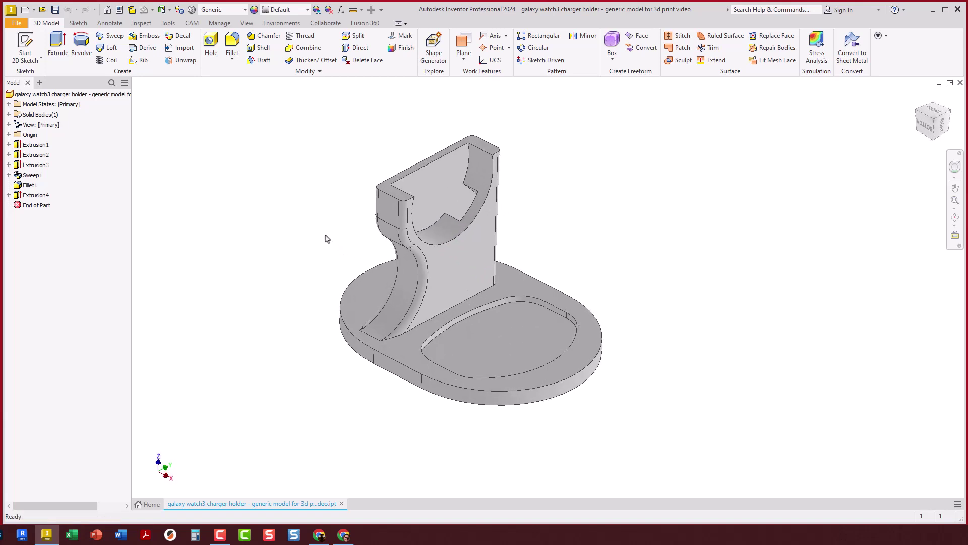
{"action": "left_click", "coordinate": [11, 96]}
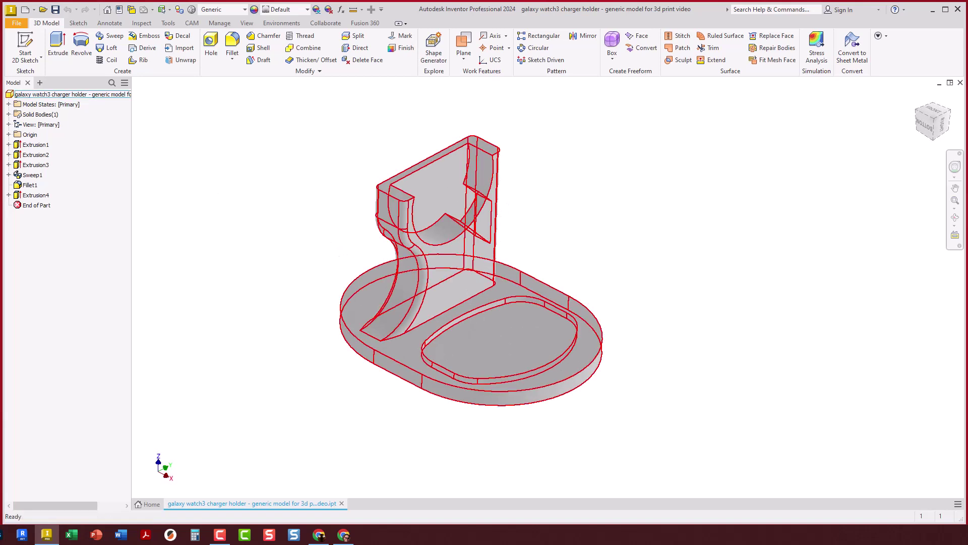
{"action": "left_click", "coordinate": [17, 23]}
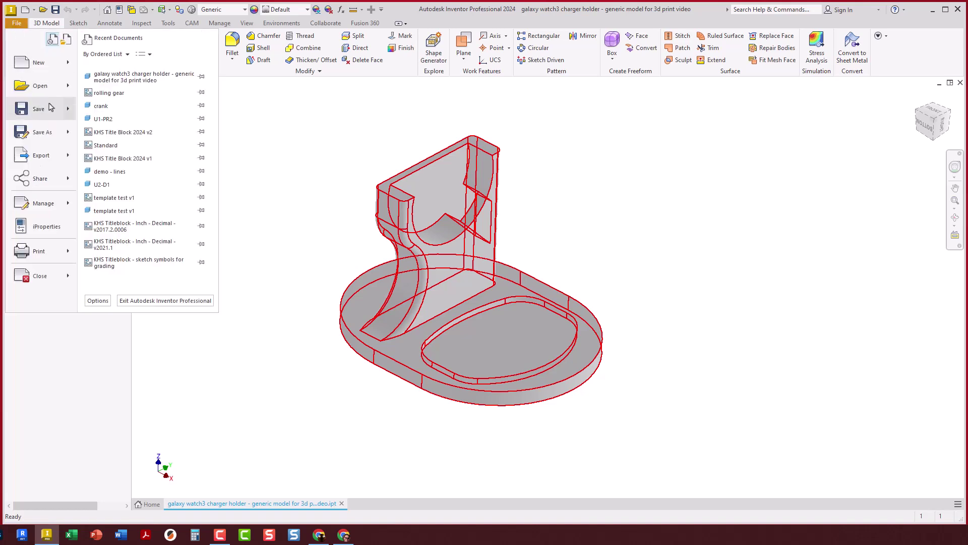
{"action": "left_click", "coordinate": [60, 152]}
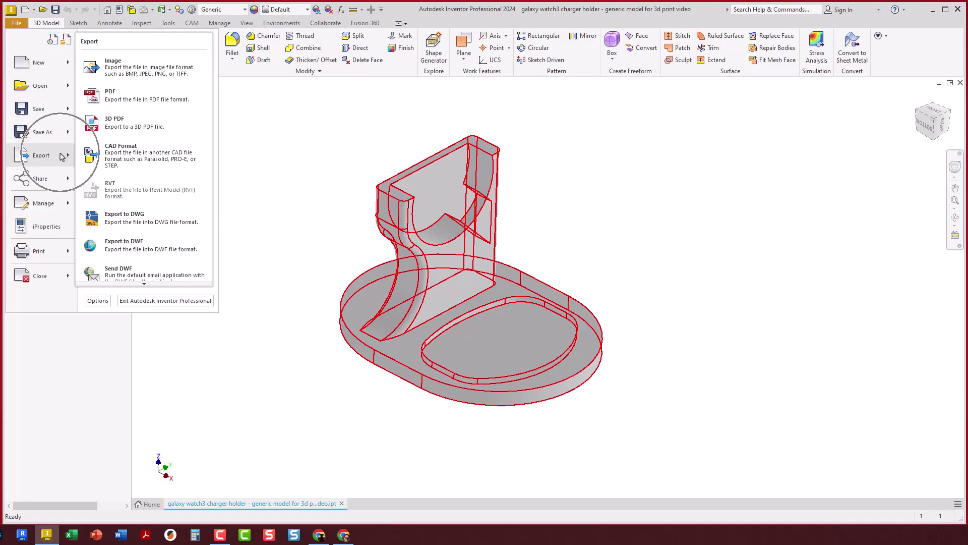
{"action": "left_click", "coordinate": [127, 155]}
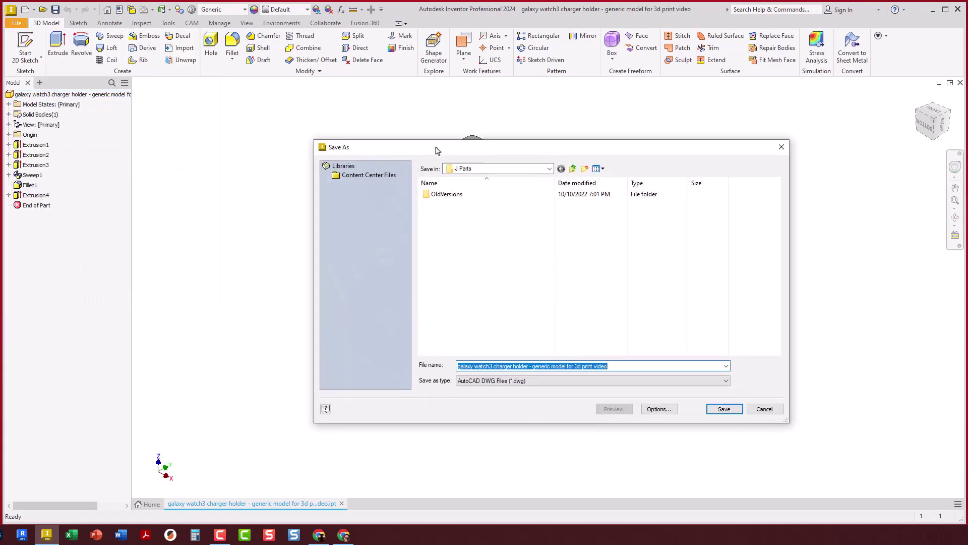
Step: Keep J Parts as the save folder and set the export type to STL Files (*.stl)
{"action": "left_click_drag", "start_coordinate": [436, 145], "coordinate": [429, 133]}
{"action": "left_click", "coordinate": [480, 157]}
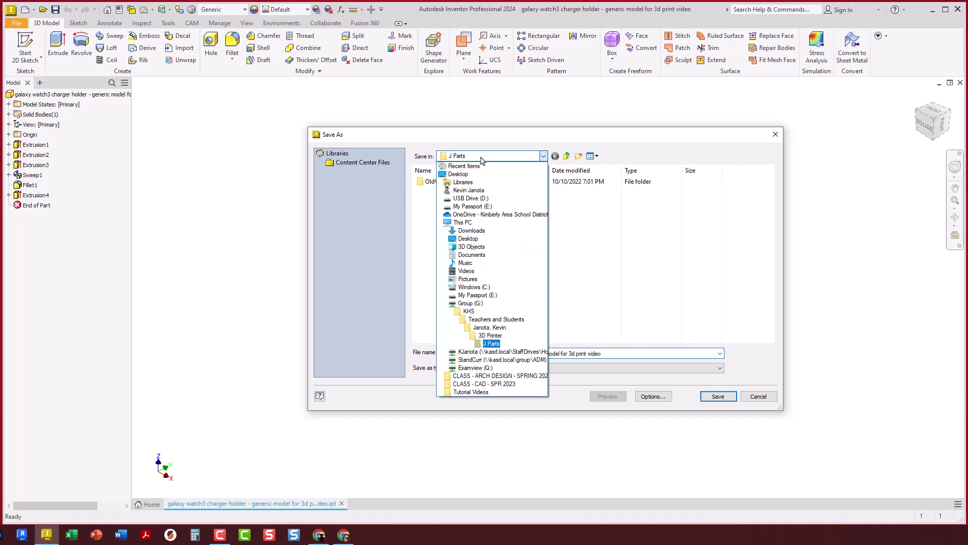
{"action": "left_click", "coordinate": [480, 158]}
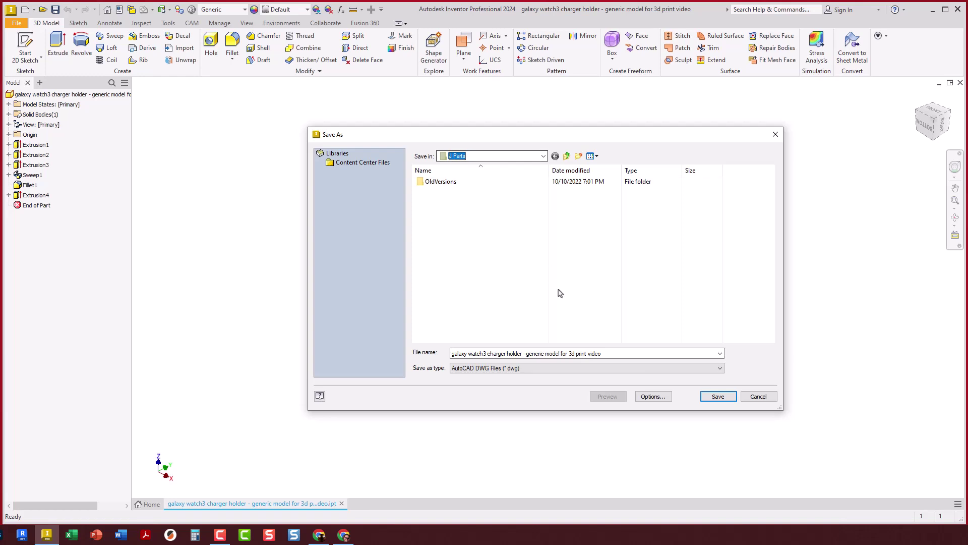
{"action": "left_click", "coordinate": [544, 369]}
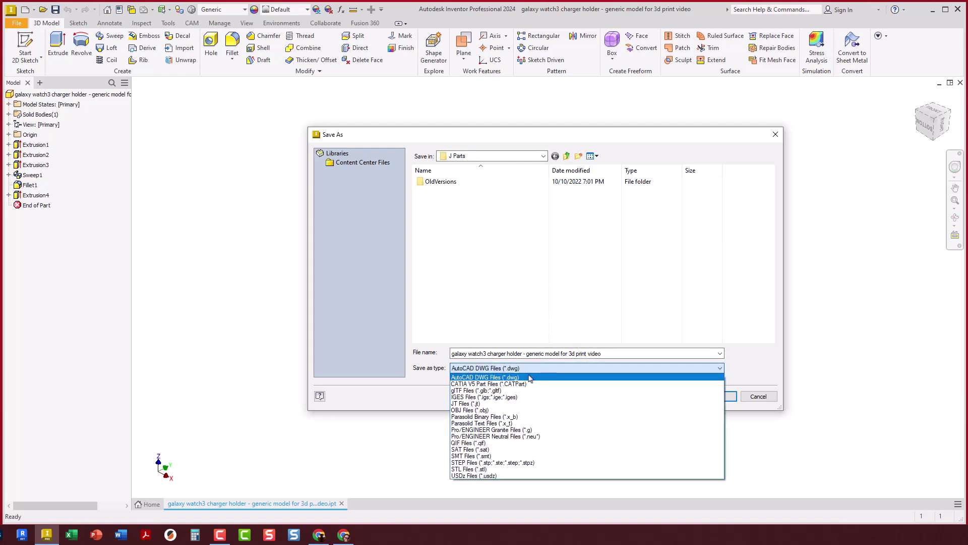
{"action": "left_click", "coordinate": [477, 470]}
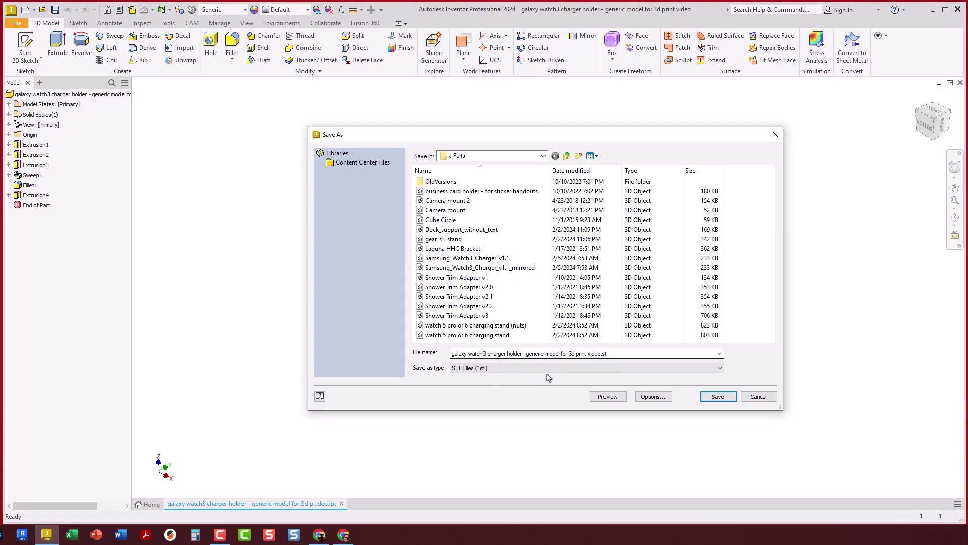
Step: Keep the Binary, millimeter and High resolution STL options and save the charger holder
{"action": "left_click", "coordinate": [650, 399]}
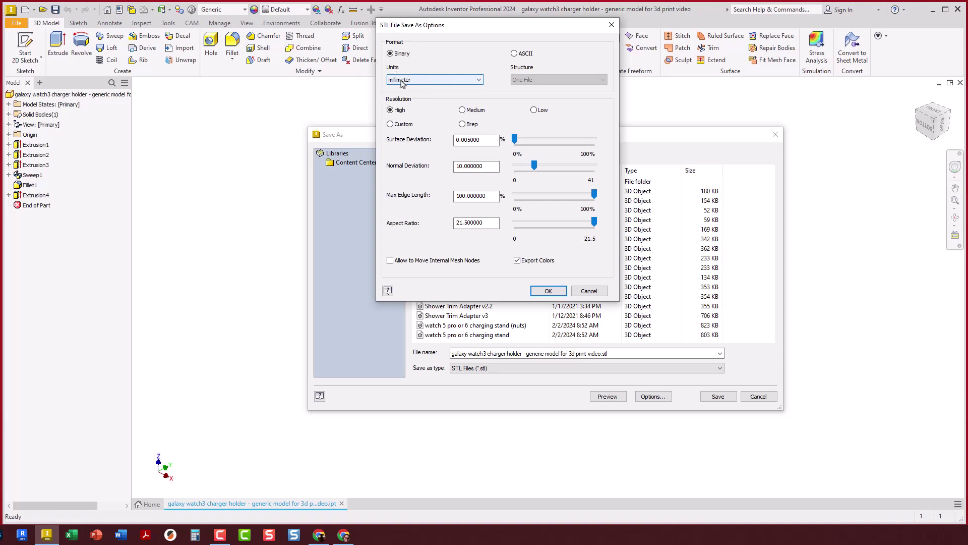
{"action": "left_click", "coordinate": [547, 291]}
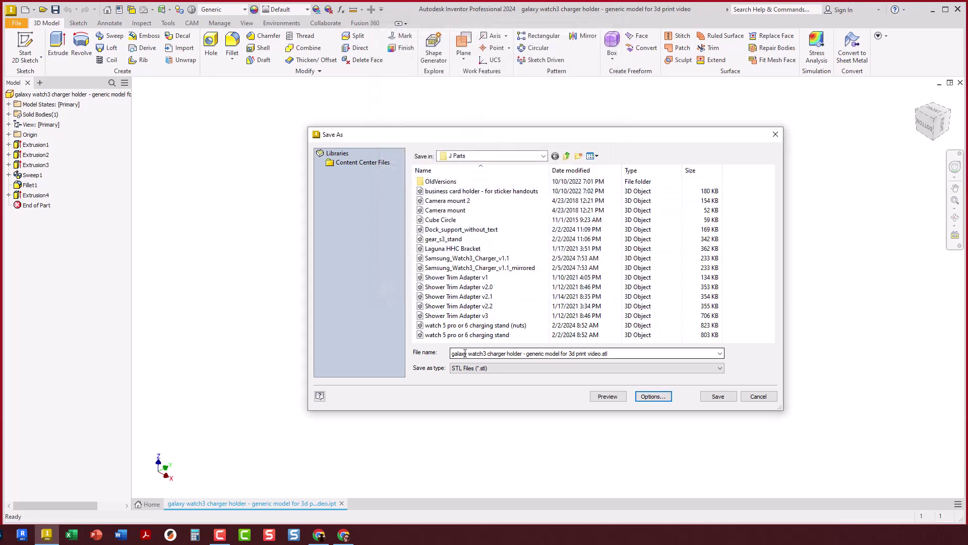
{"action": "left_click", "coordinate": [727, 398]}
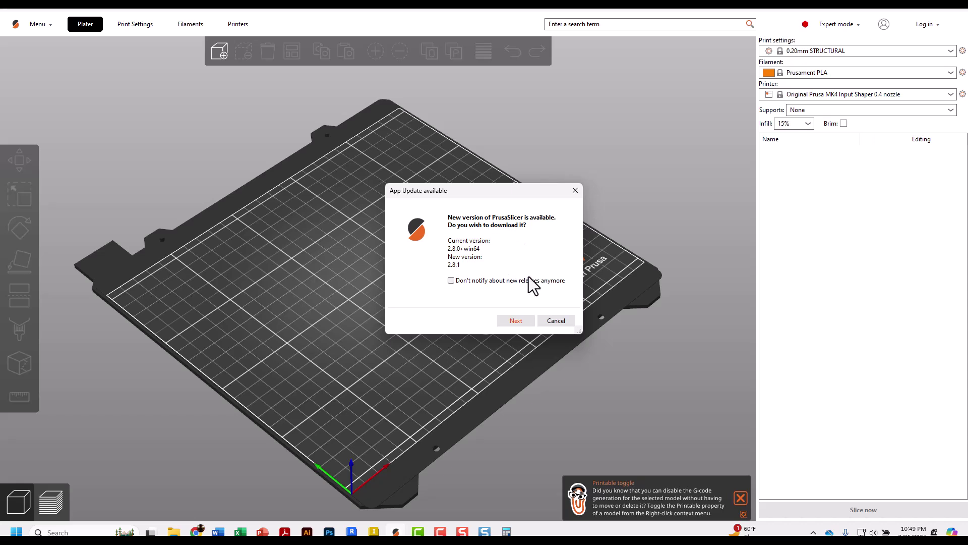
Step: Cancel the App Update prompt offering version 2.8.1
{"action": "left_click", "coordinate": [561, 319]}
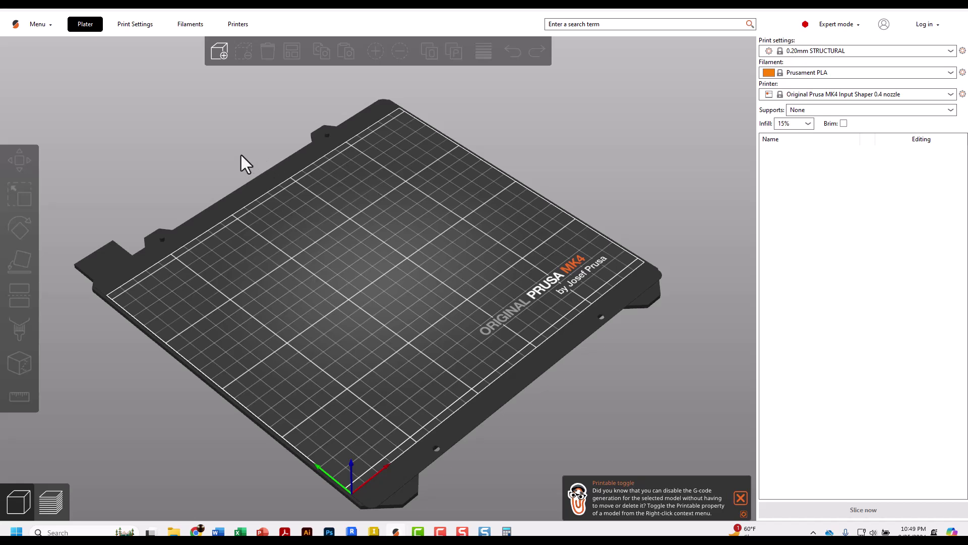
Step: Launch the Configuration Wizard and go through Configuration Sources to the Prusa Research page
{"action": "left_click", "coordinate": [48, 28]}
{"action": "left_click", "coordinate": [60, 91]}
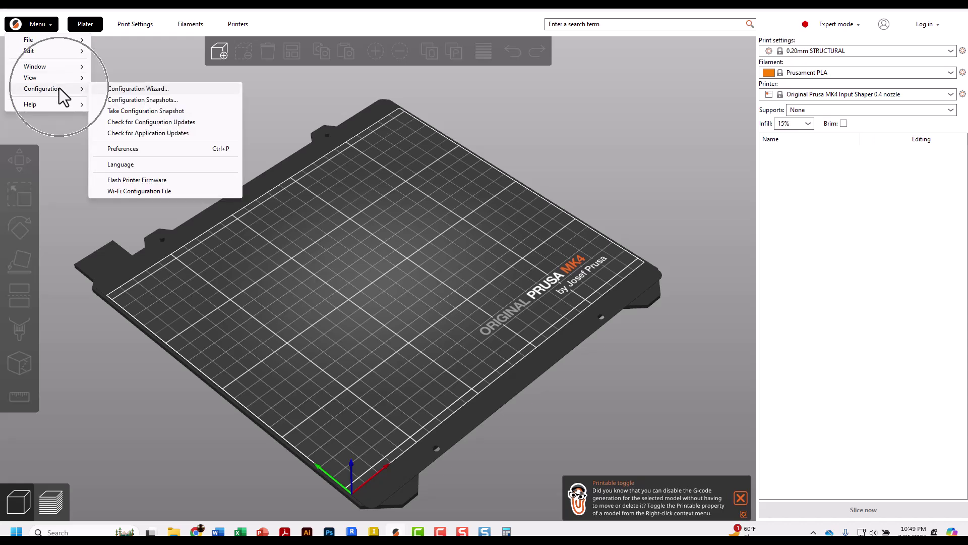
{"action": "left_click", "coordinate": [128, 91]}
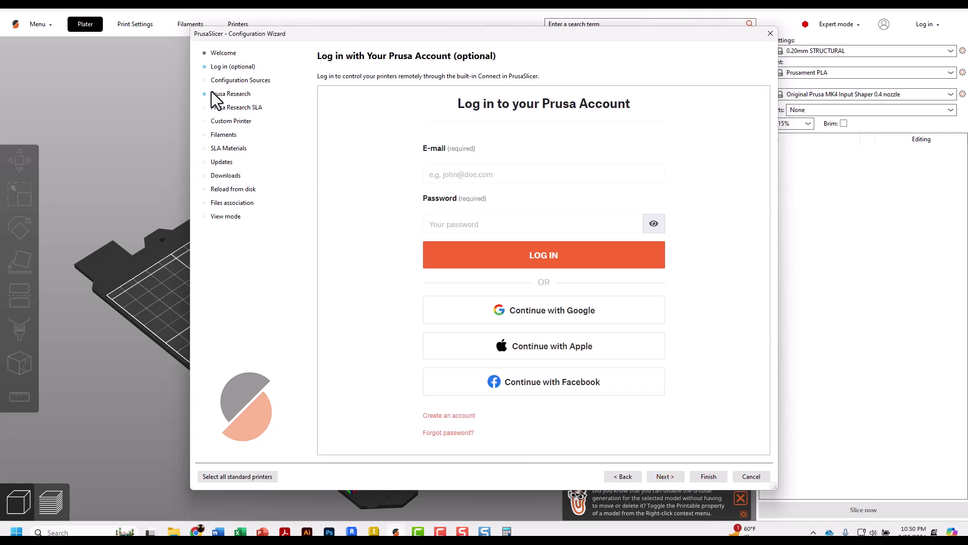
{"action": "left_click", "coordinate": [222, 81]}
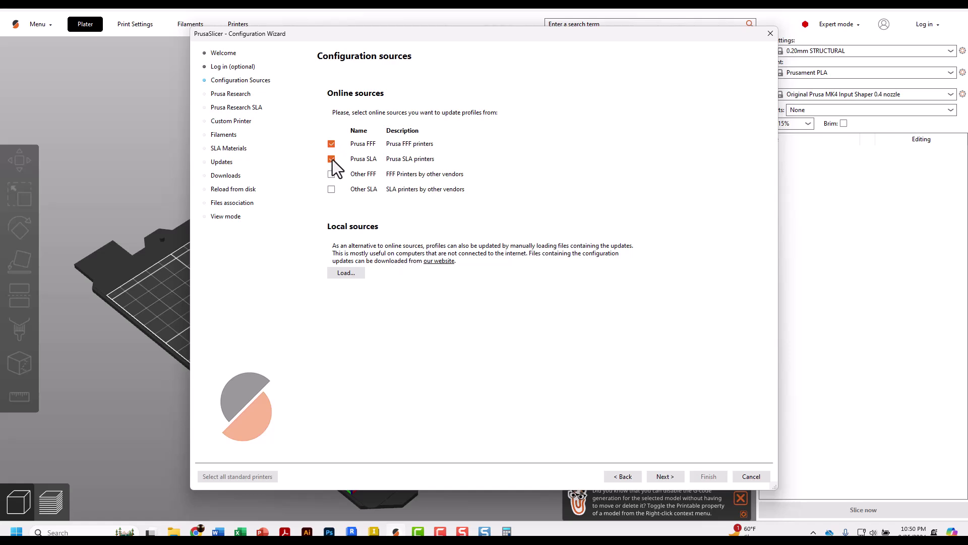
{"action": "left_click", "coordinate": [226, 93]}
Step: Tick the MK4 Input Shaper 0.4 mm nozzle on the Prusa Research FFF printers page
{"action": "left_click", "coordinate": [226, 94]}
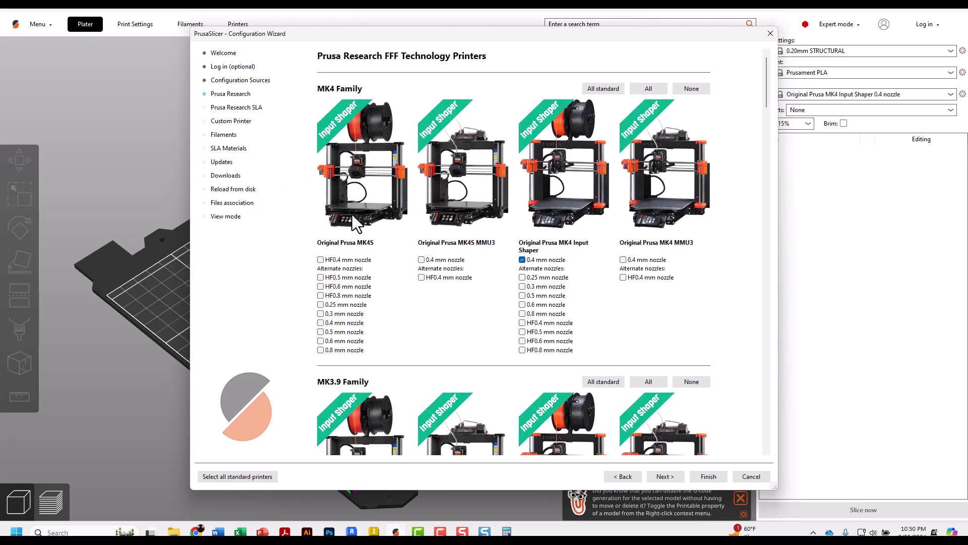
{"action": "left_click", "coordinate": [323, 255]}
{"action": "left_click", "coordinate": [325, 262]}
{"action": "left_click", "coordinate": [321, 261]}
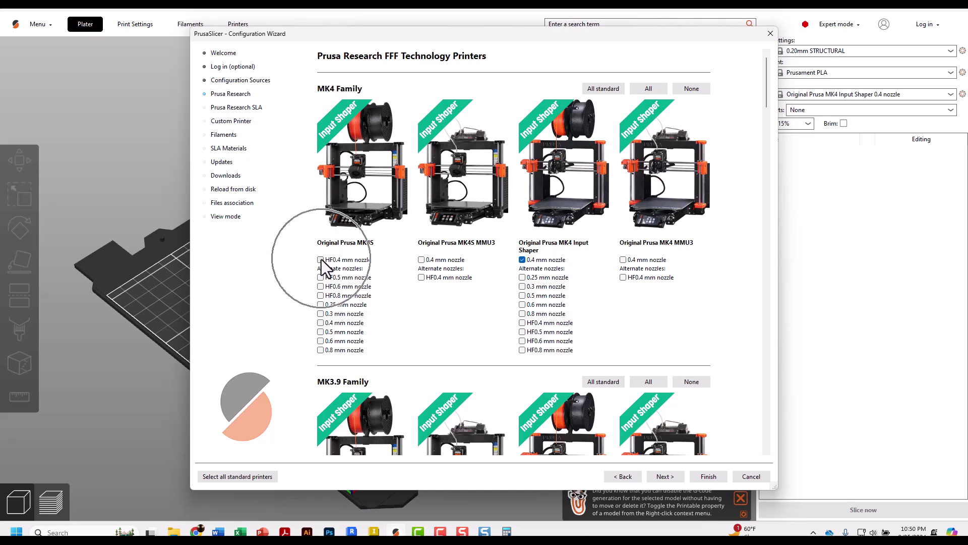
{"action": "left_click", "coordinate": [526, 261]}
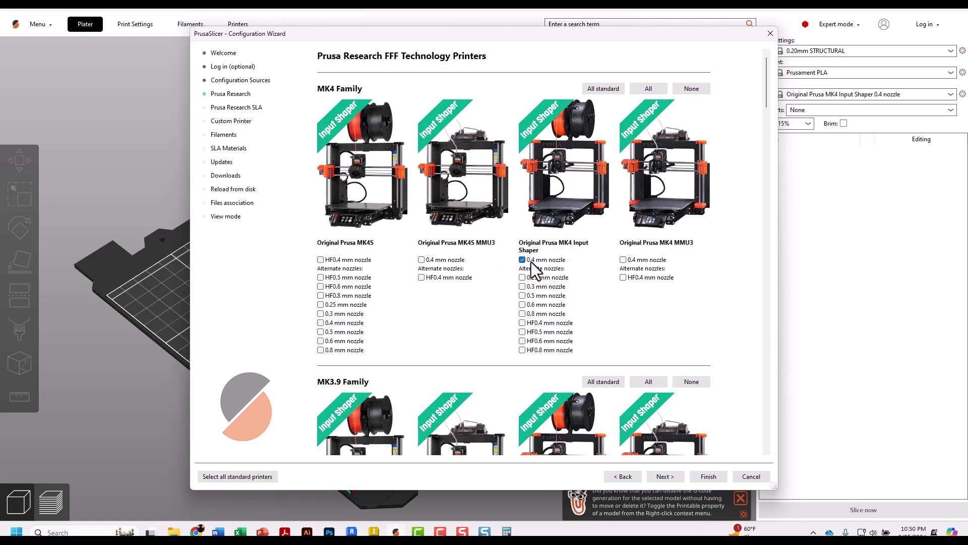
{"action": "left_click", "coordinate": [531, 262]}
{"action": "left_click", "coordinate": [365, 247]}
{"action": "left_click", "coordinate": [555, 248]}
{"action": "left_click", "coordinate": [558, 233]}
{"action": "left_click", "coordinate": [554, 246]}
{"action": "left_click", "coordinate": [534, 260]}
{"action": "left_click", "coordinate": [521, 263]}
Step: Scroll to the MK3 Family and tick the MK3S & MK3S+ 0.4 mm nozzle
{"action": "scroll", "coordinate": [508, 262], "scroll_direction": "down", "scroll_amount": 10}
{"action": "scroll", "coordinate": [507, 263], "scroll_direction": "down", "scroll_amount": 15}
{"action": "scroll", "coordinate": [504, 265], "scroll_direction": "down", "scroll_amount": 3}
{"action": "scroll", "coordinate": [504, 266], "scroll_direction": "up", "scroll_amount": 10}
{"action": "scroll", "coordinate": [504, 265], "scroll_direction": "up", "scroll_amount": 2}
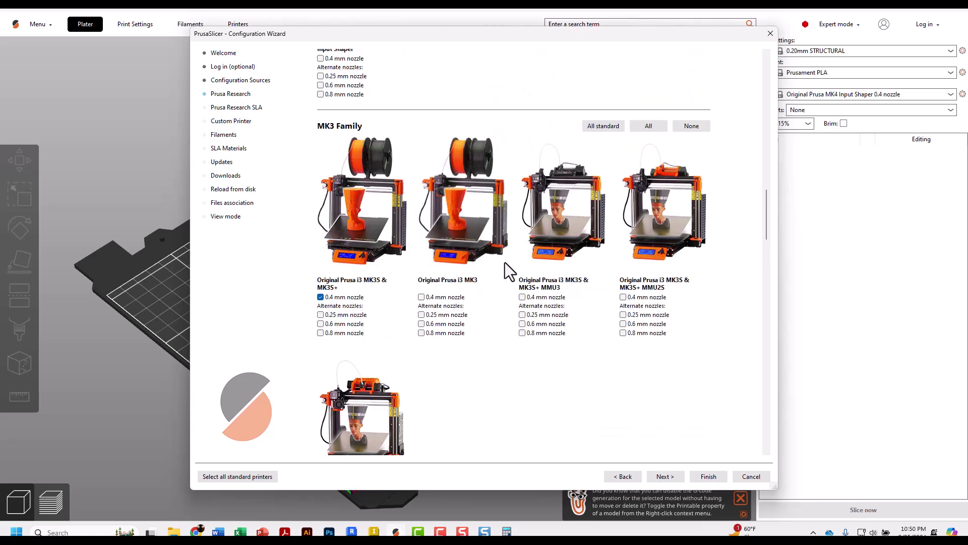
{"action": "left_click", "coordinate": [341, 128]}
{"action": "left_click", "coordinate": [325, 297]}
{"action": "left_click", "coordinate": [326, 298]}
{"action": "left_click", "coordinate": [325, 298]}
{"action": "left_click", "coordinate": [325, 298]}
Step: Untick the SL1S SPEED resin printer and add Prusament filaments including PA11 Carbon Fiber
{"action": "left_click", "coordinate": [227, 107]}
{"action": "left_click", "coordinate": [230, 108]}
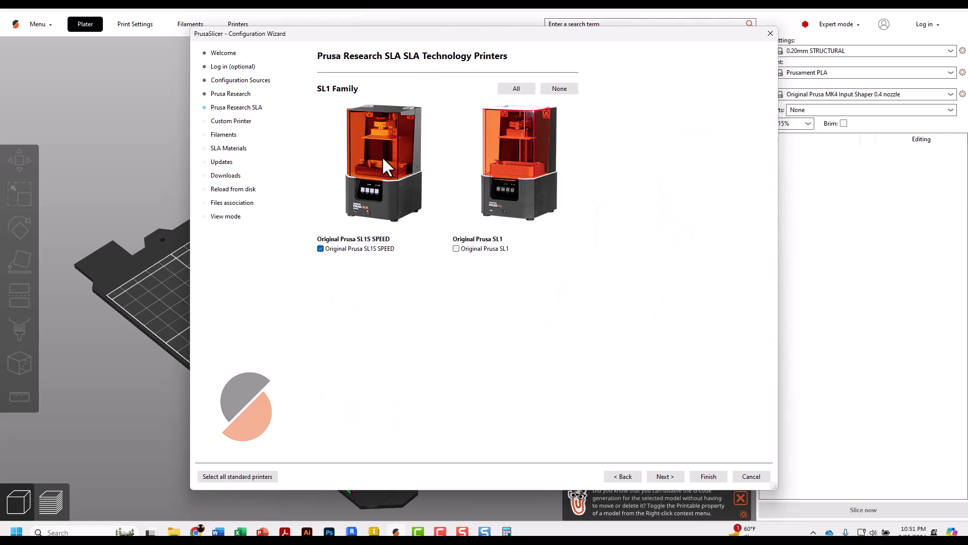
{"action": "left_click", "coordinate": [325, 251]}
{"action": "left_click", "coordinate": [320, 250]}
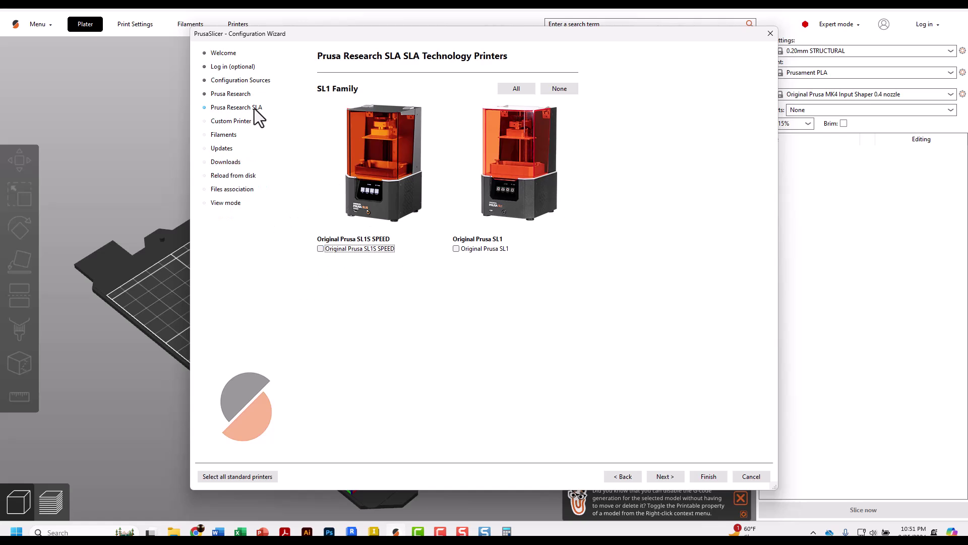
{"action": "left_click", "coordinate": [222, 136]}
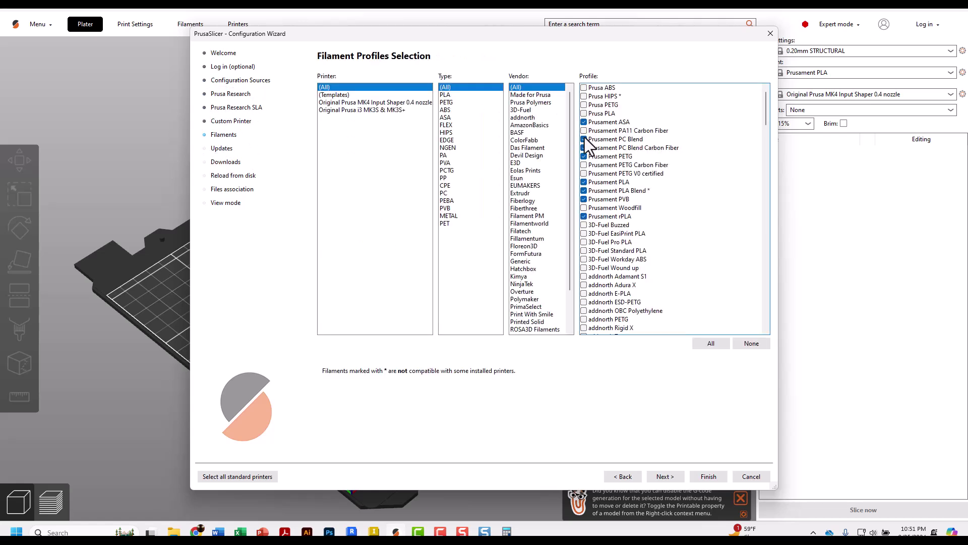
{"action": "left_click", "coordinate": [584, 132]}
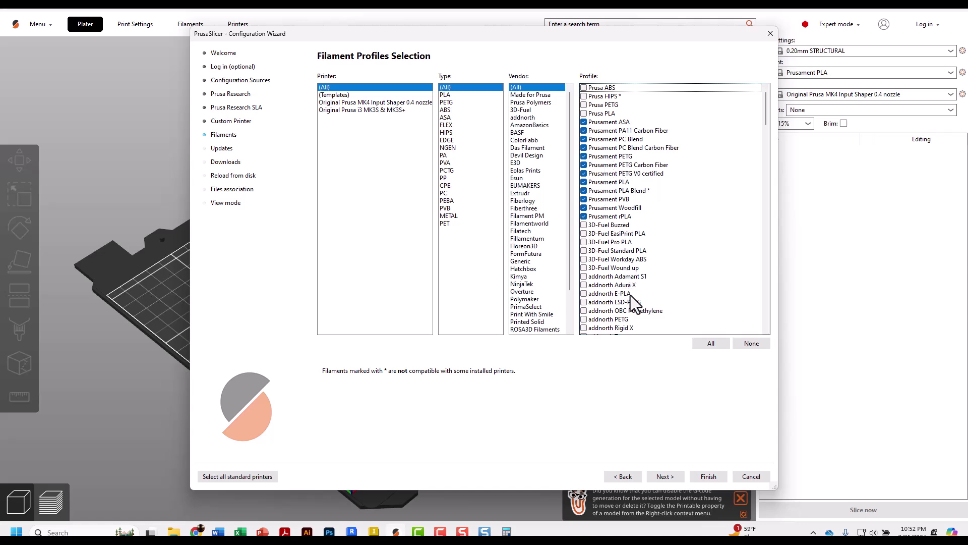
Step: Finish the wizard, keeping the Original Prusa i3 MK3S & MK3S+ printer and 0.15mm SPEED preset
{"action": "left_click", "coordinate": [708, 476]}
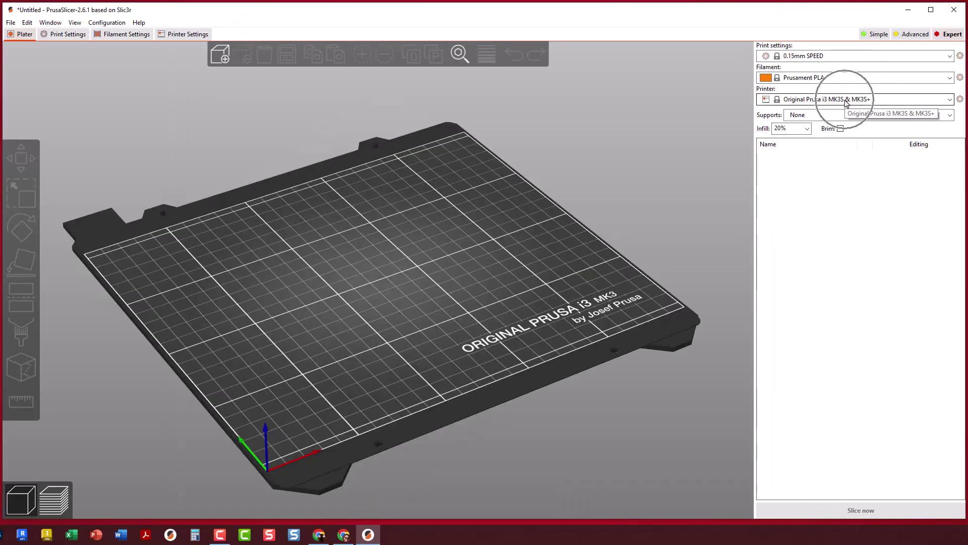
{"action": "left_click", "coordinate": [846, 101]}
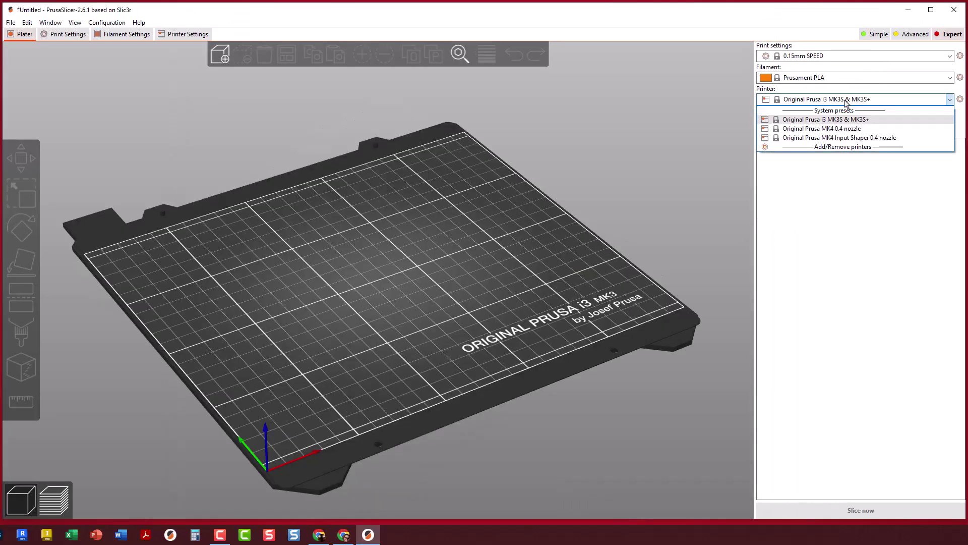
{"action": "left_click", "coordinate": [825, 121]}
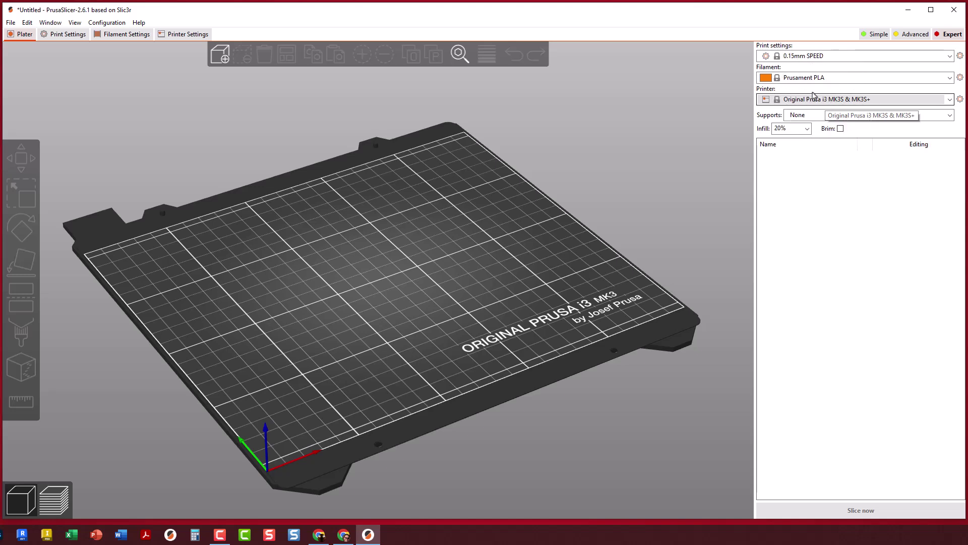
{"action": "left_click", "coordinate": [838, 57]}
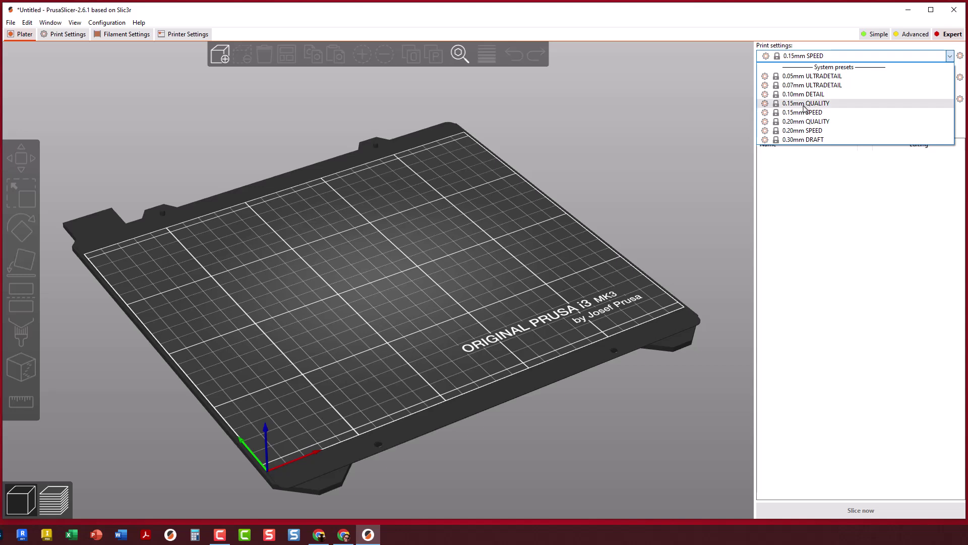
{"action": "left_click", "coordinate": [707, 137]}
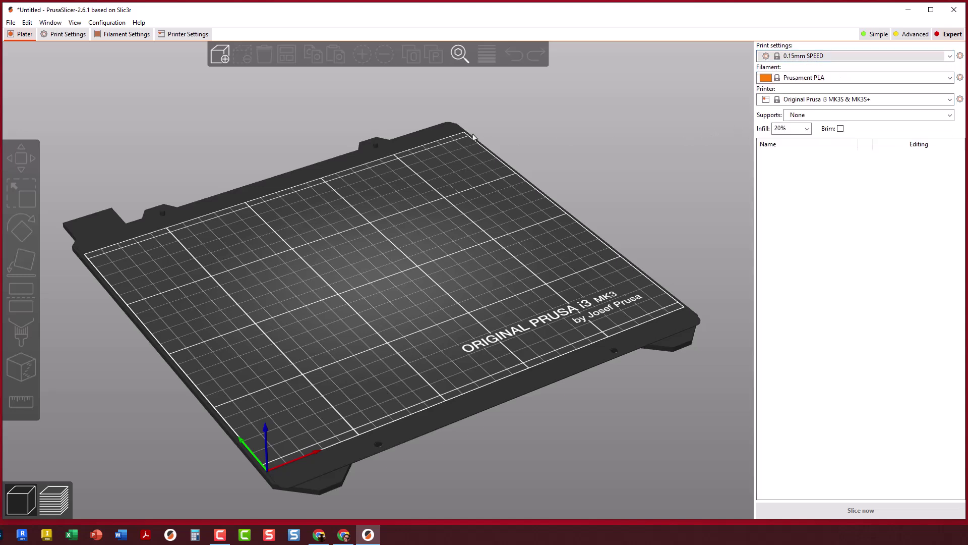
Step: Load Samsung_Watch3_Charger_v1.1_mirrored onto the PrusaSlicer build plate
{"action": "left_click", "coordinate": [217, 58]}
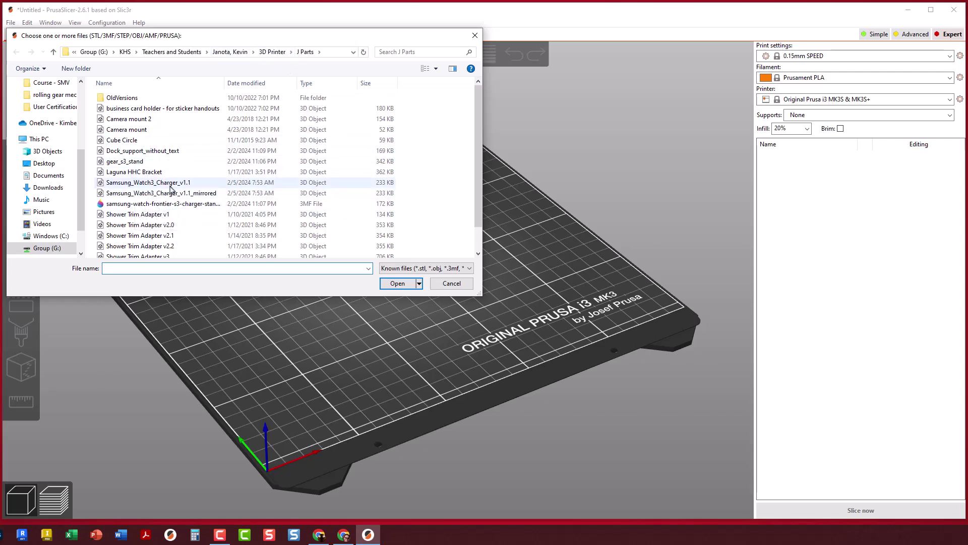
{"action": "left_click", "coordinate": [145, 193]}
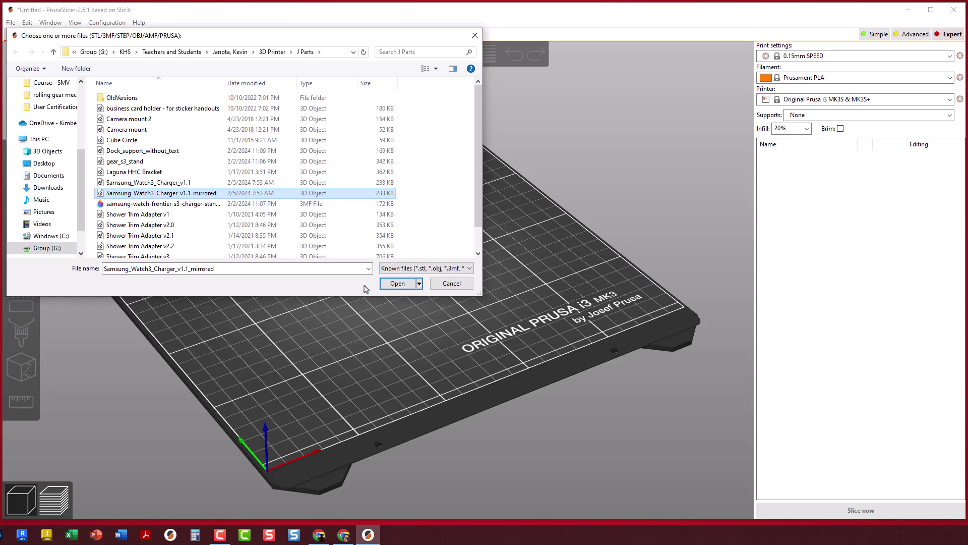
{"action": "left_click", "coordinate": [398, 283]}
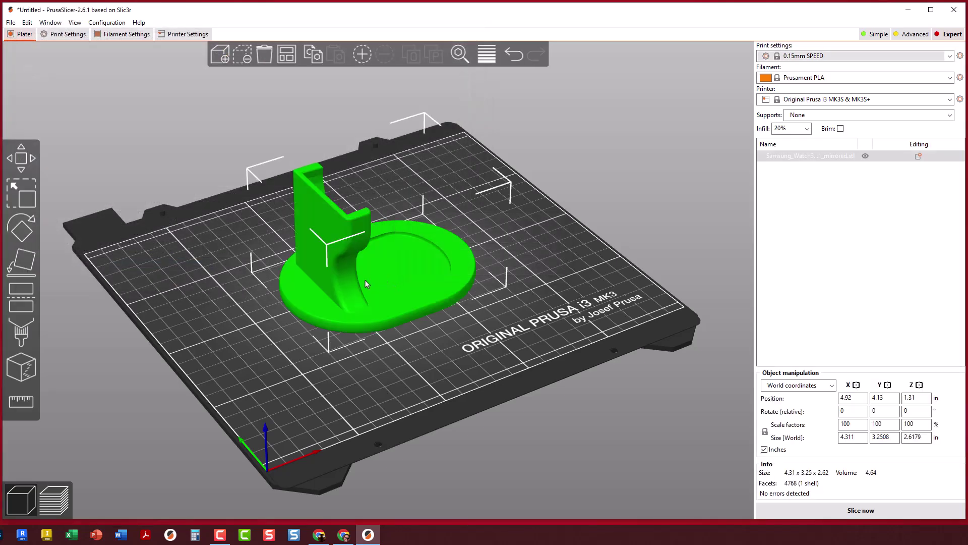
{"action": "left_click", "coordinate": [18, 237]}
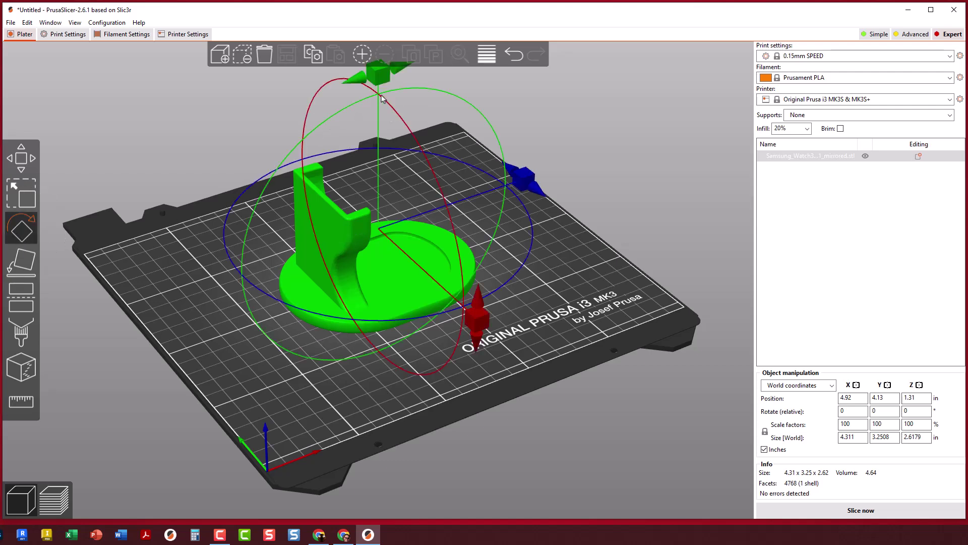
{"action": "left_click_drag", "start_coordinate": [382, 81], "coordinate": [460, 171]}
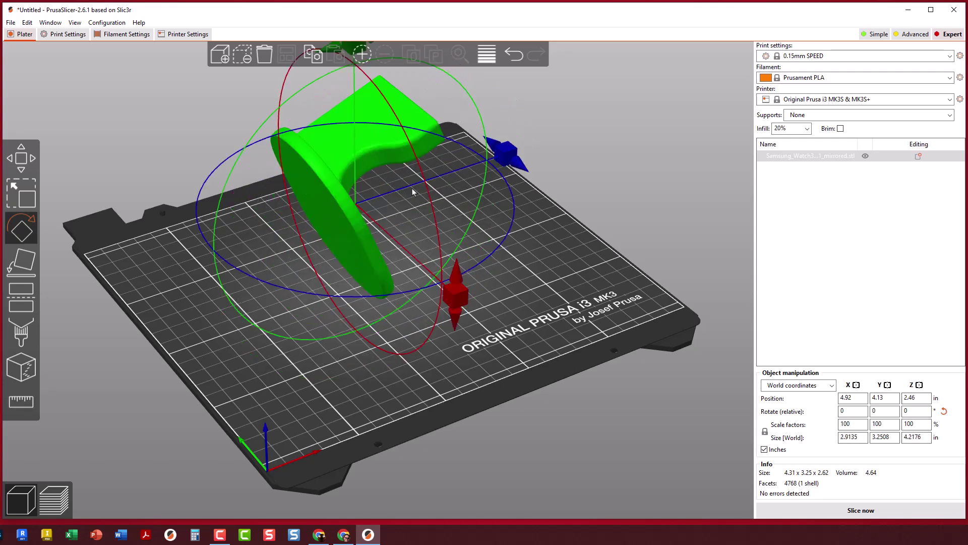
{"action": "left_click", "coordinate": [26, 262]}
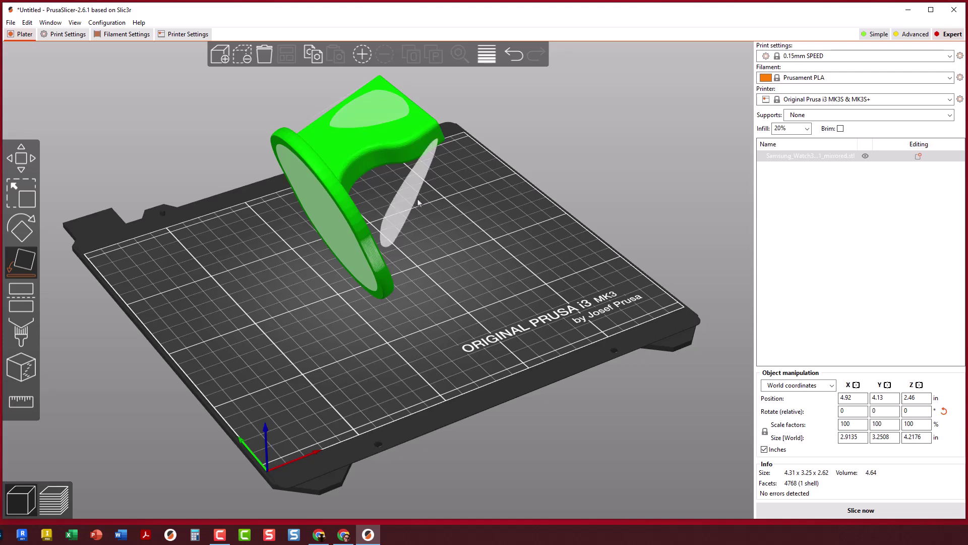
{"action": "left_click", "coordinate": [325, 223]}
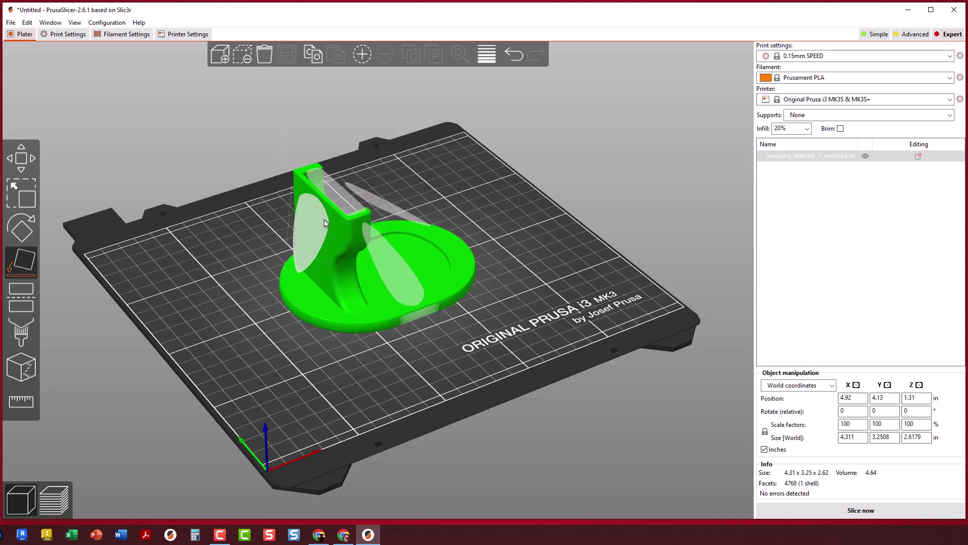
{"action": "left_click", "coordinate": [23, 265]}
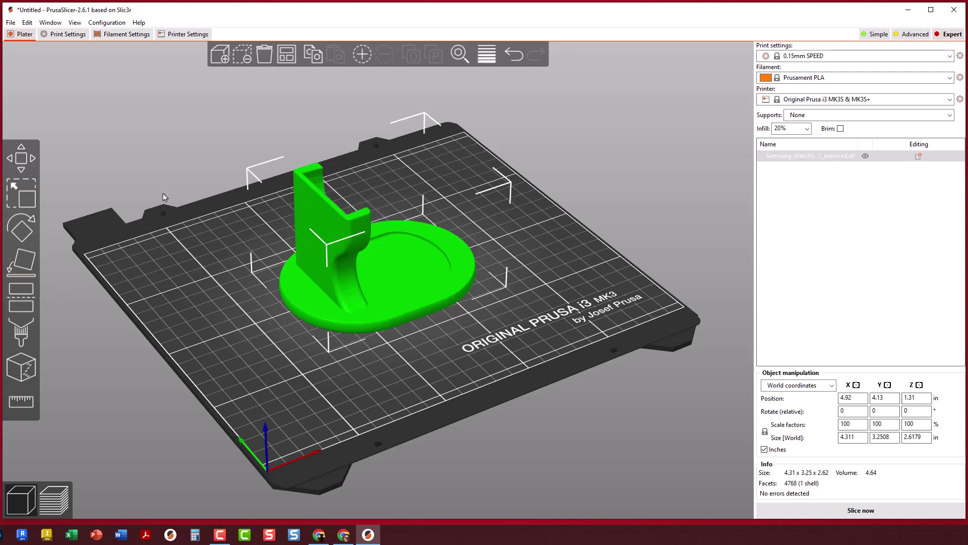
Step: Switch the print preset to 0.15mm QUALITY while keeping Prusament PLA filament
{"action": "left_click", "coordinate": [197, 175]}
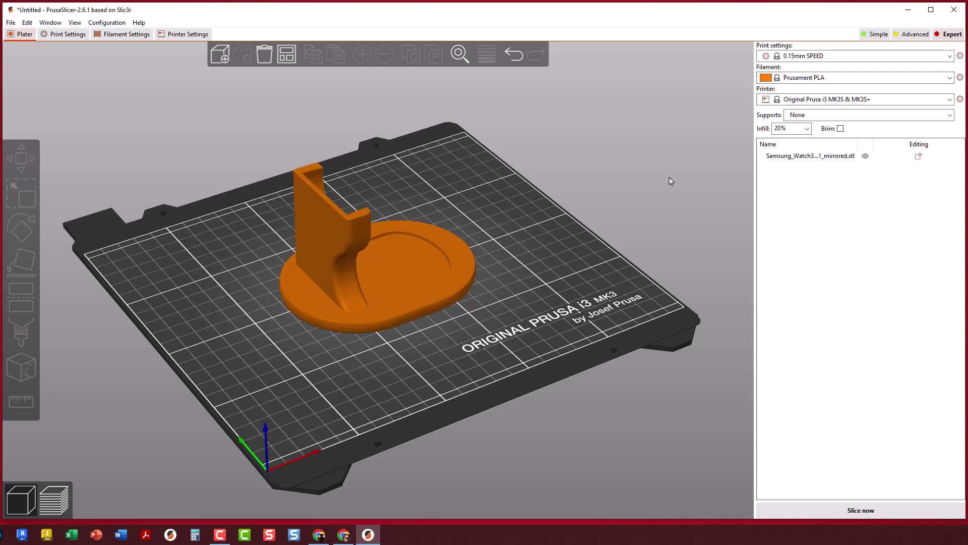
{"action": "left_click", "coordinate": [814, 58]}
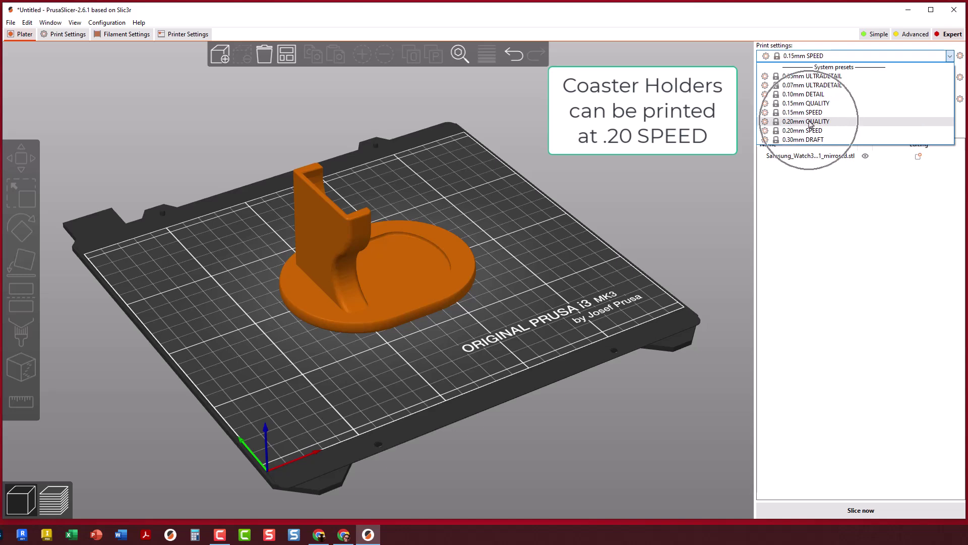
{"action": "left_click", "coordinate": [807, 103]}
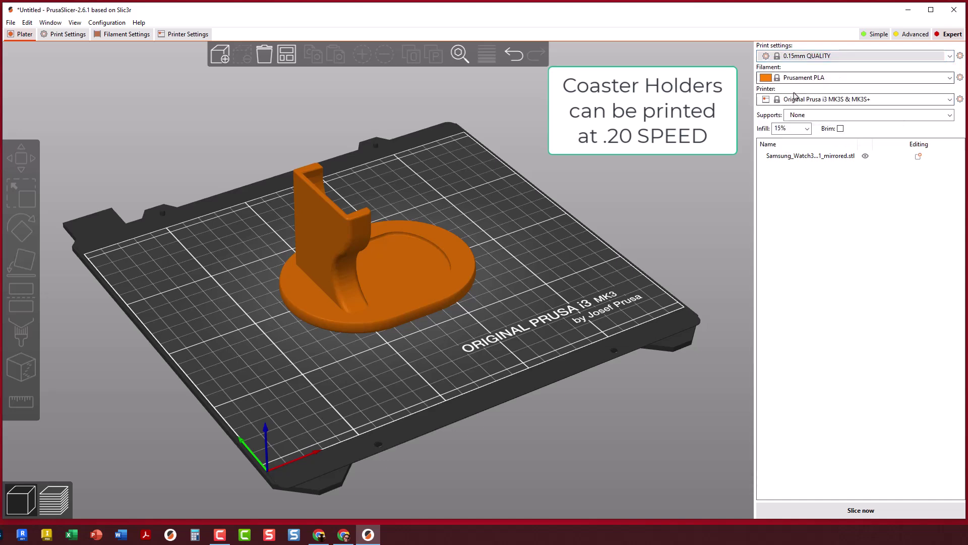
{"action": "left_click", "coordinate": [817, 79]}
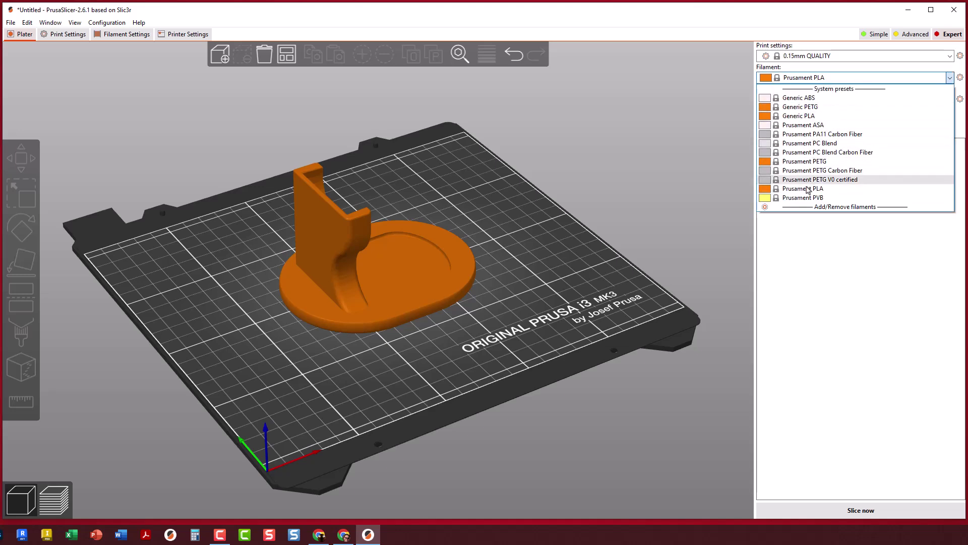
{"action": "left_click", "coordinate": [807, 189]}
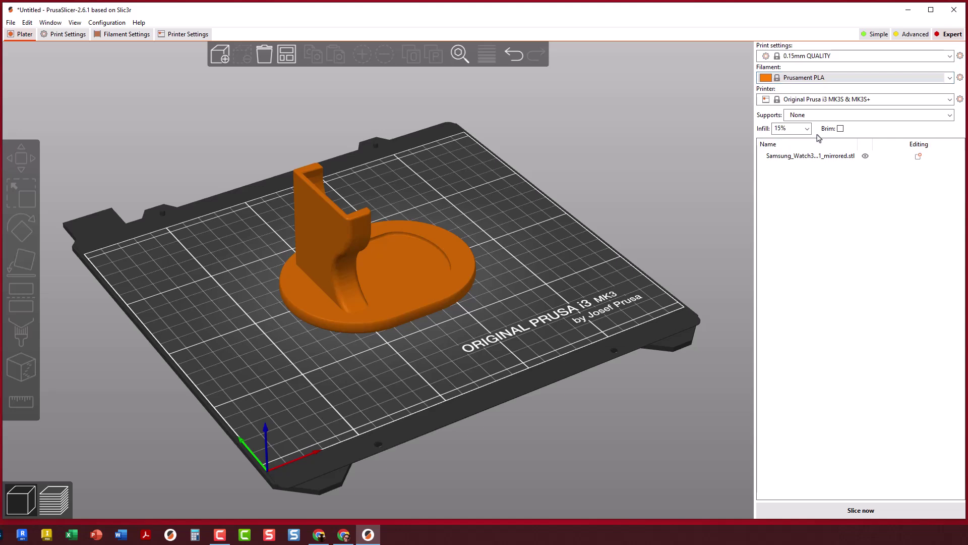
{"action": "left_click", "coordinate": [810, 117]}
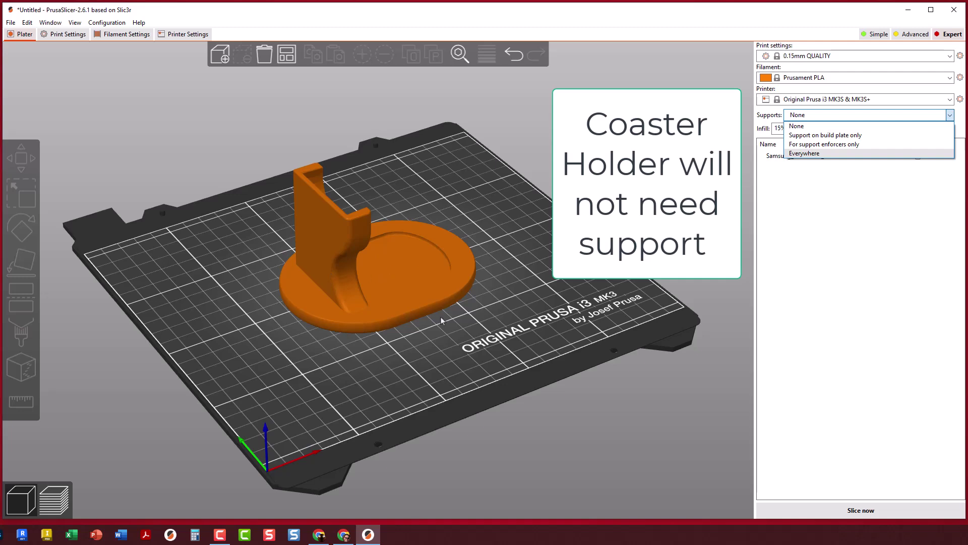
Step: After checking the overhangs from several angles, set supports to Everywhere
{"action": "left_click_drag", "start_coordinate": [442, 327], "coordinate": [502, 315]}
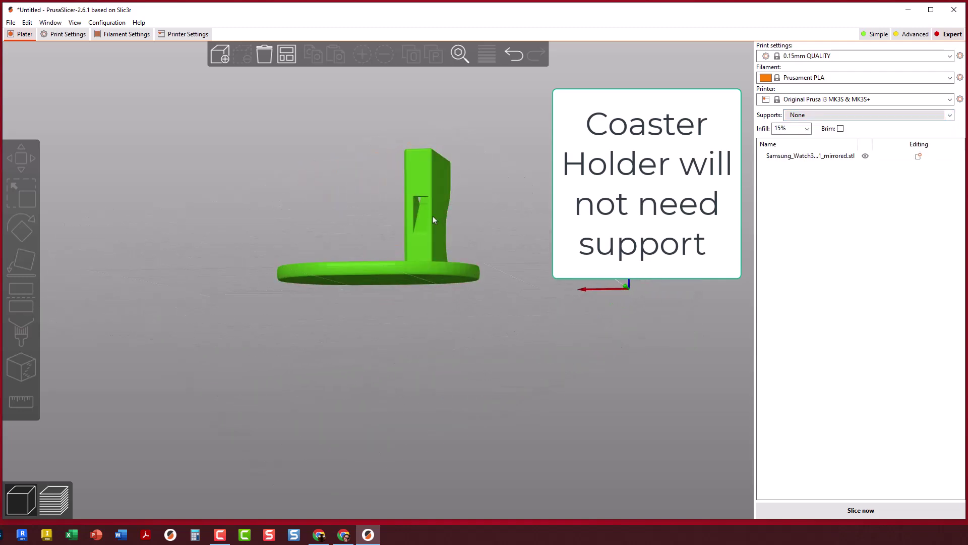
{"action": "left_click_drag", "start_coordinate": [421, 195], "coordinate": [424, 222]}
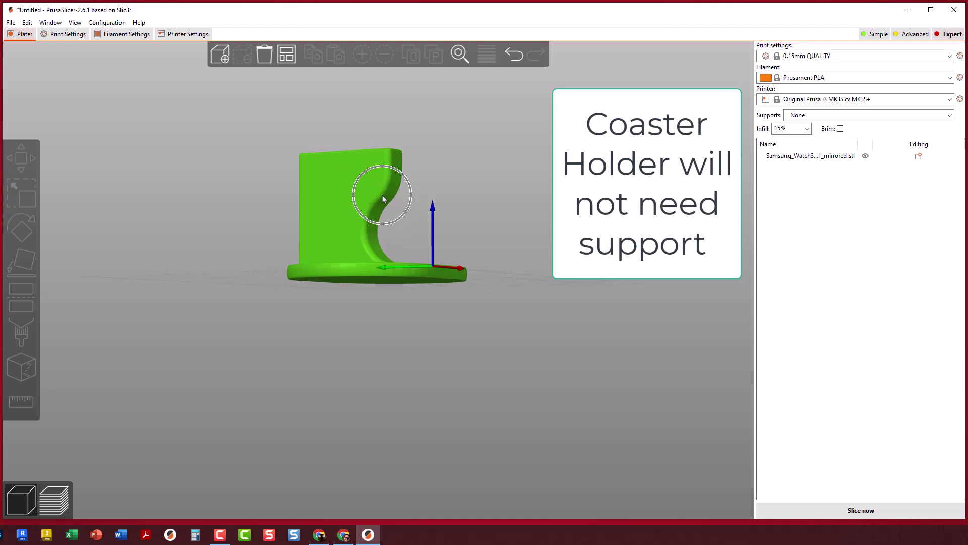
{"action": "left_click_drag", "start_coordinate": [503, 203], "coordinate": [460, 224]}
{"action": "left_click", "coordinate": [825, 115]}
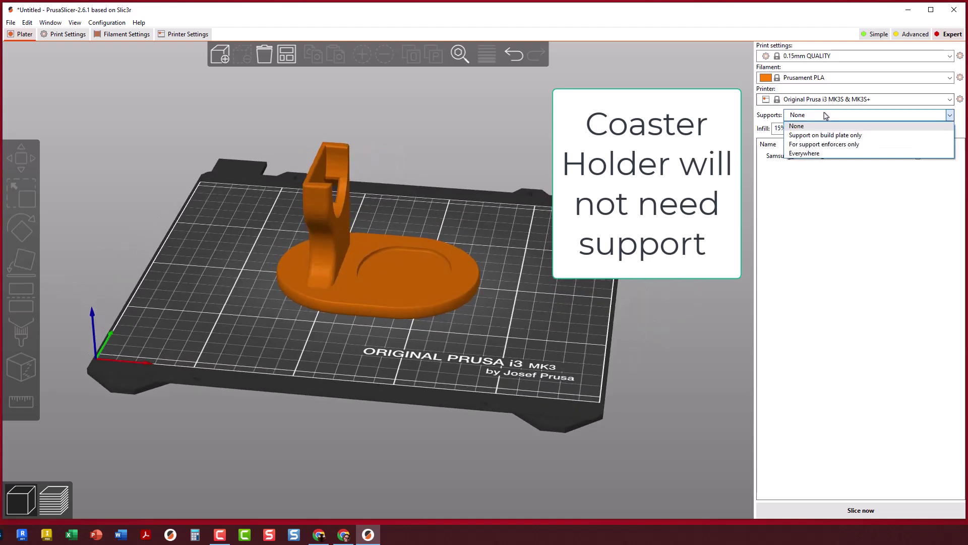
{"action": "left_click", "coordinate": [811, 154]}
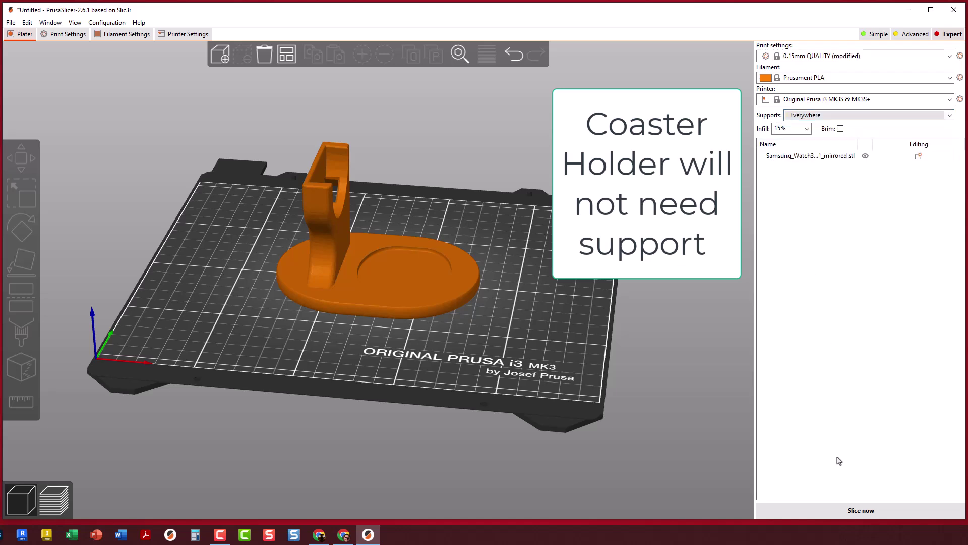
Step: Slice the charger holder with supports (about 4h11m, 41.01 g filament) and inspect the preview
{"action": "left_click", "coordinate": [848, 508]}
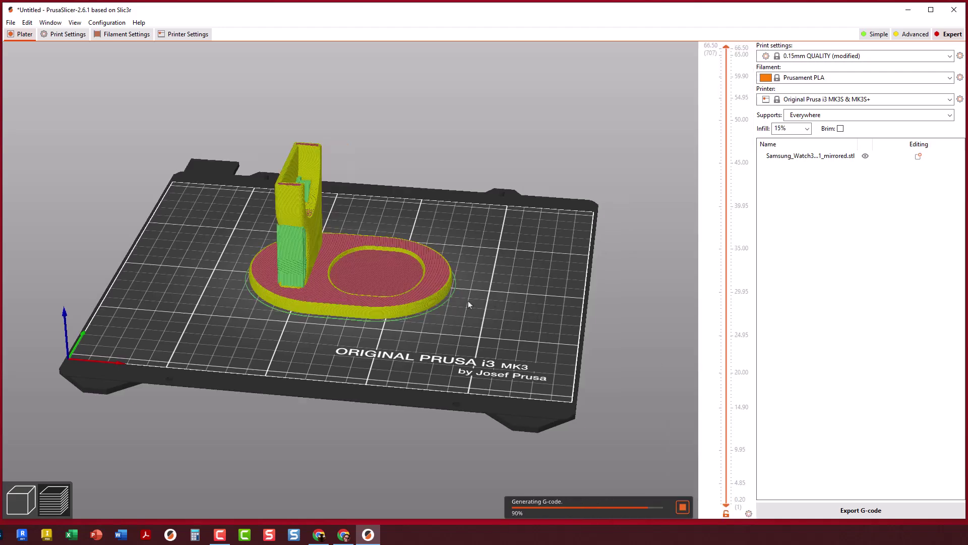
{"action": "left_click_drag", "start_coordinate": [447, 323], "coordinate": [369, 234]}
{"action": "left_click", "coordinate": [370, 234]}
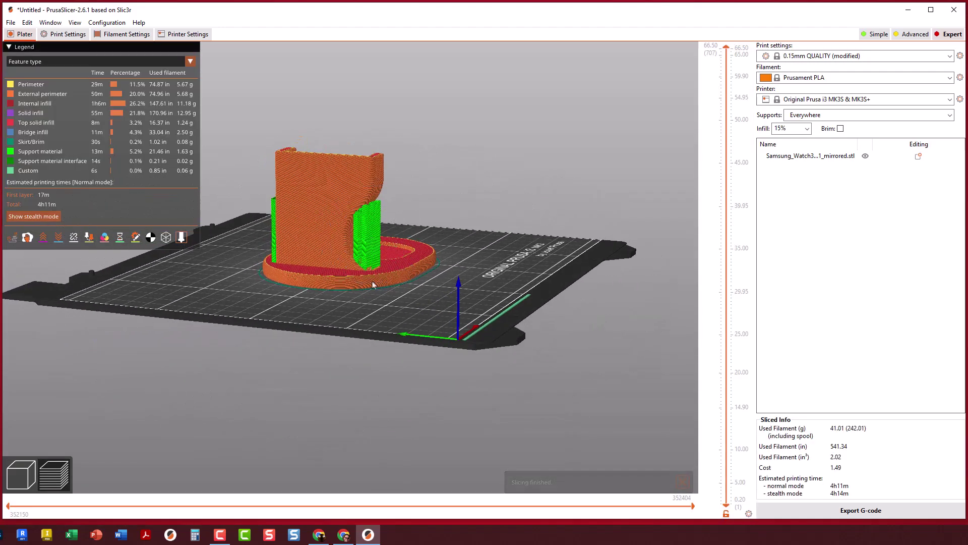
{"action": "left_click_drag", "start_coordinate": [379, 298], "coordinate": [353, 245]}
{"action": "left_click", "coordinate": [337, 234]}
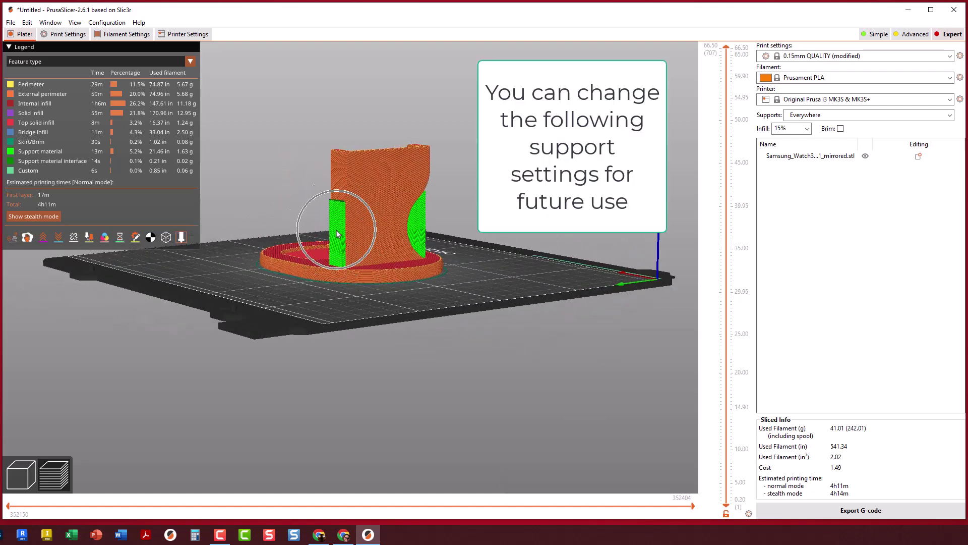
Step: In Advanced print settings under Support material, change the support style from Grid to Organic
{"action": "left_click", "coordinate": [59, 35]}
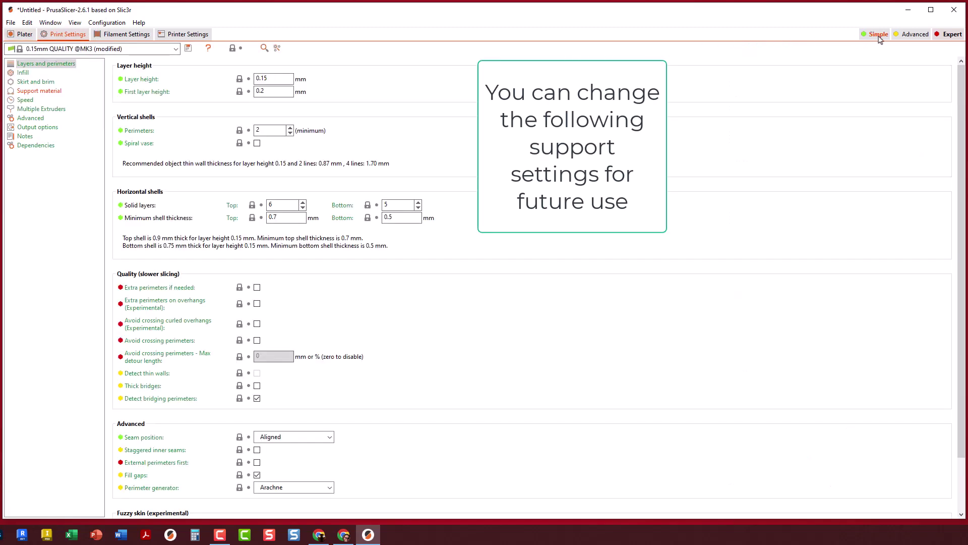
{"action": "left_click", "coordinate": [907, 35]}
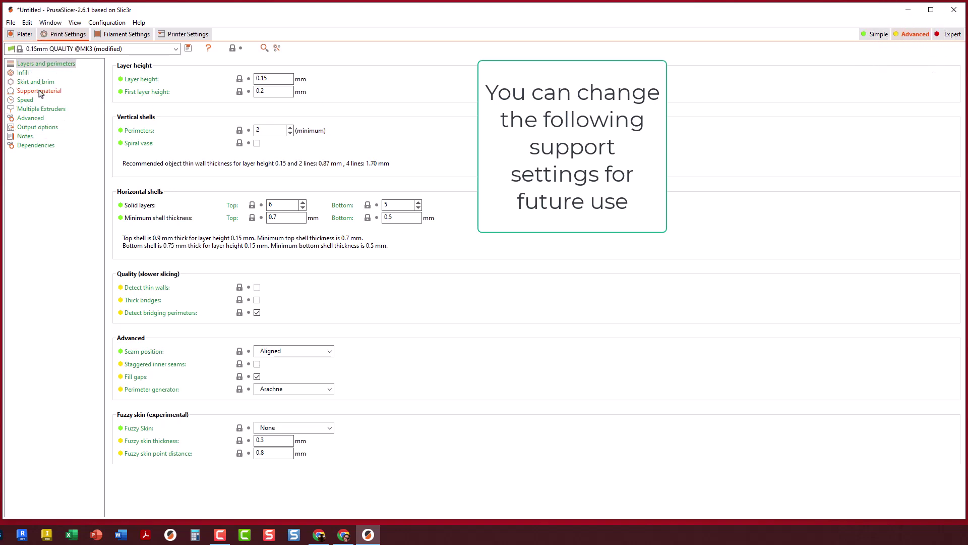
{"action": "left_click", "coordinate": [39, 91]}
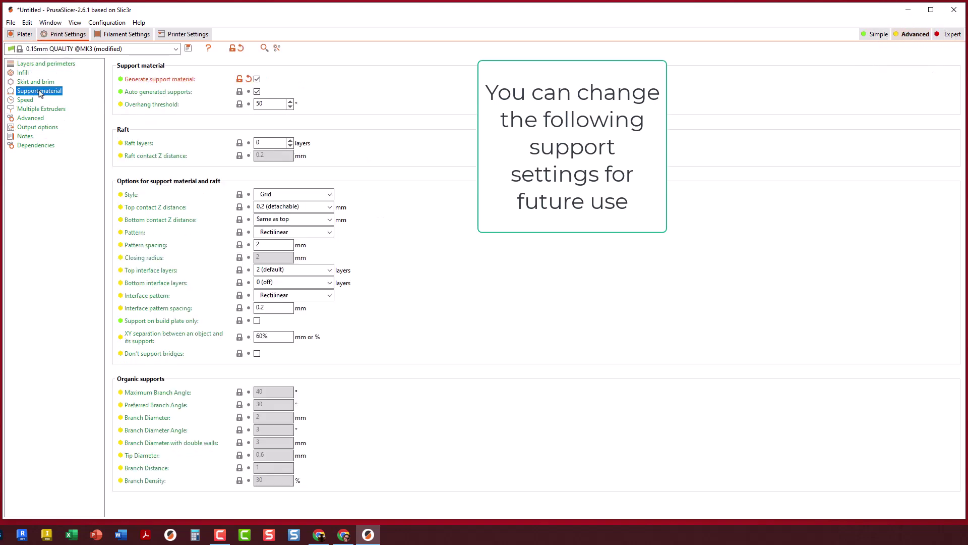
{"action": "left_click", "coordinate": [278, 195]}
{"action": "left_click", "coordinate": [273, 226]}
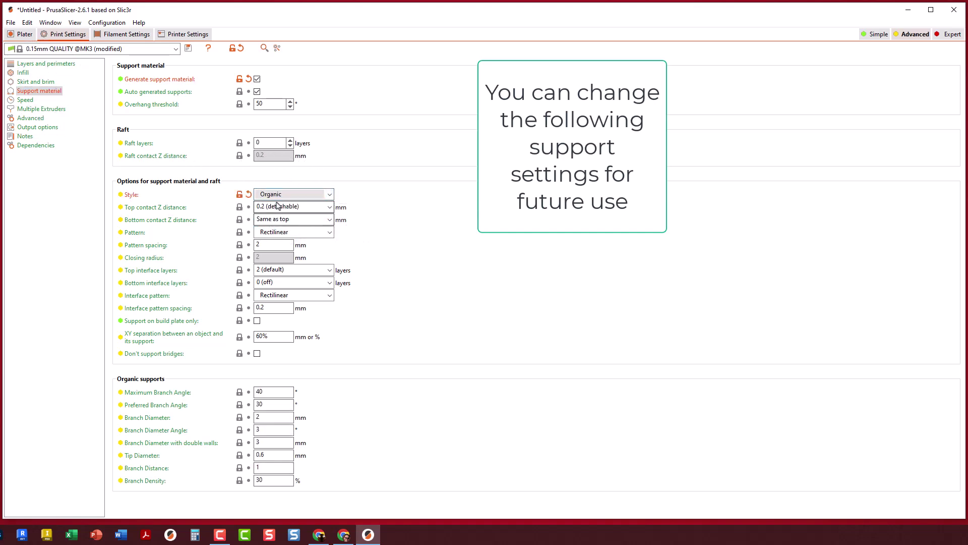
Step: Reslice with organic supports (4h10m, 40.37 g) and inspect the tree supports from several angles
{"action": "left_click", "coordinate": [24, 34]}
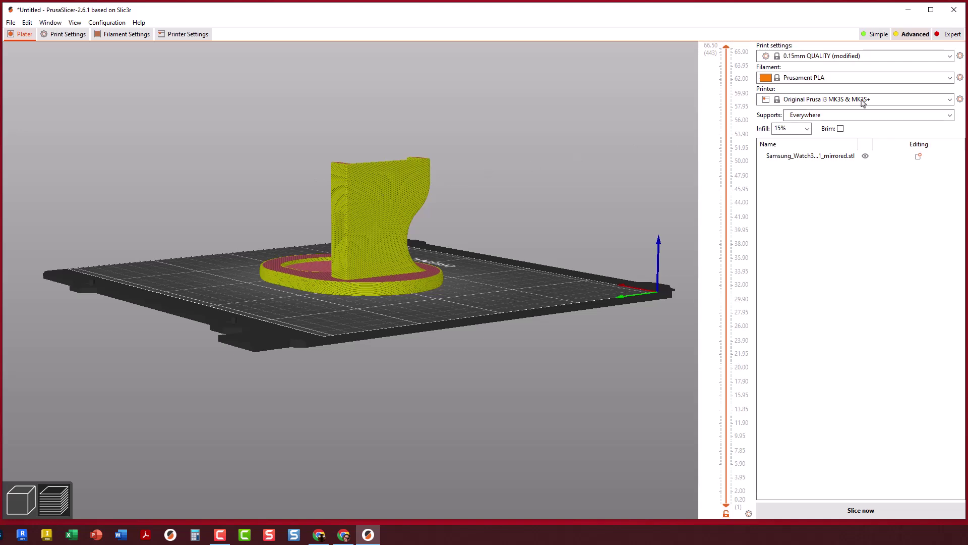
{"action": "left_click", "coordinate": [848, 510]}
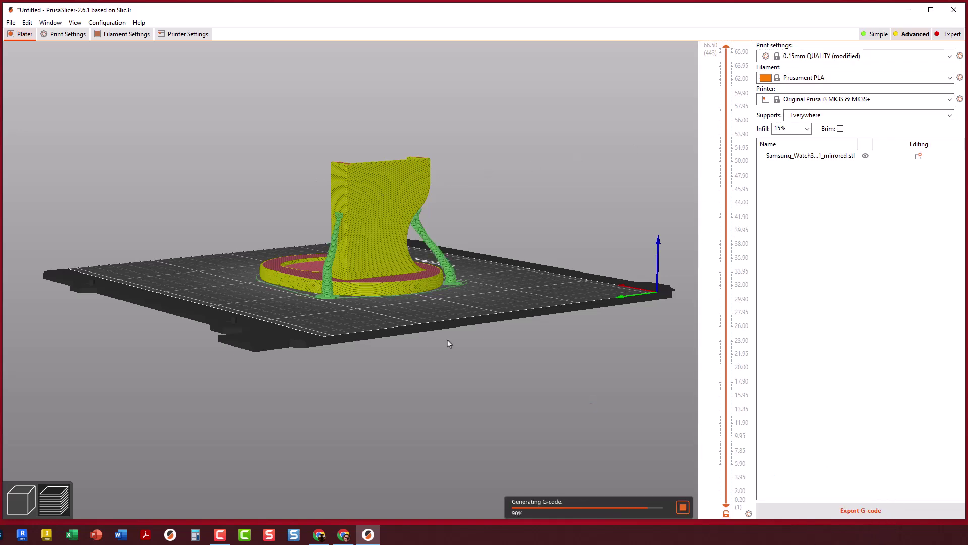
{"action": "left_click_drag", "start_coordinate": [488, 269], "coordinate": [358, 260]}
{"action": "left_click_drag", "start_coordinate": [406, 320], "coordinate": [300, 253]}
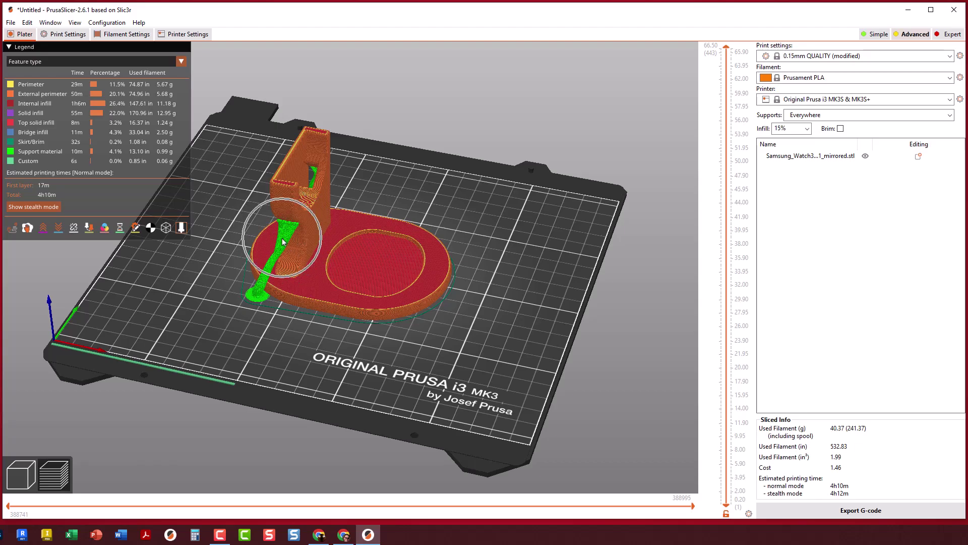
{"action": "mouse_move", "coordinate": [309, 347]}
{"action": "left_mouse_down"}
{"action": "mouse_move", "coordinate": [367, 332]}
{"action": "mouse_move", "coordinate": [307, 344]}
{"action": "left_mouse_up"}
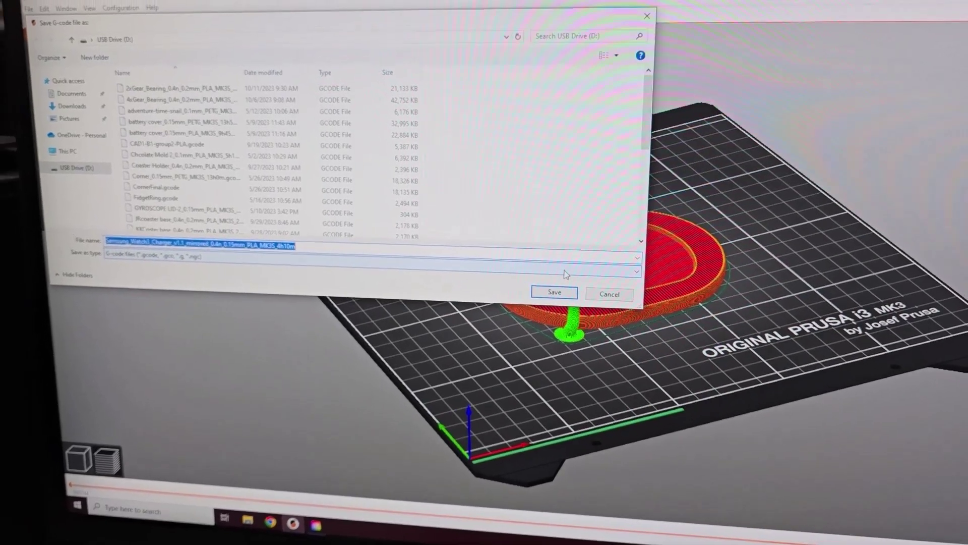
Step: Save the G-code as Samsung_Watch3_Charger_v1.1_mirrored_0.4n_0.15mm_PLA_MK3S_4h10m.gcode on USB Drive (D:)
{"action": "left_click", "coordinate": [552, 288]}
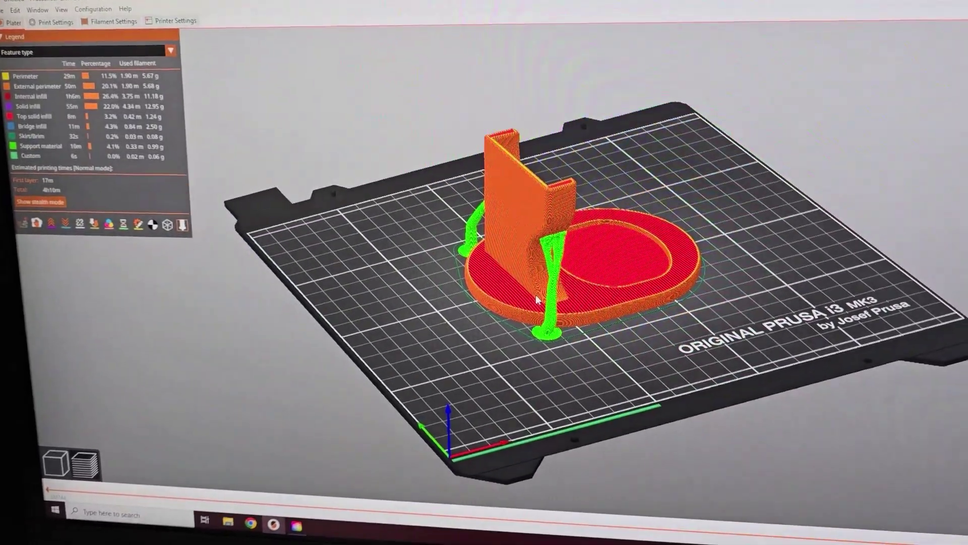